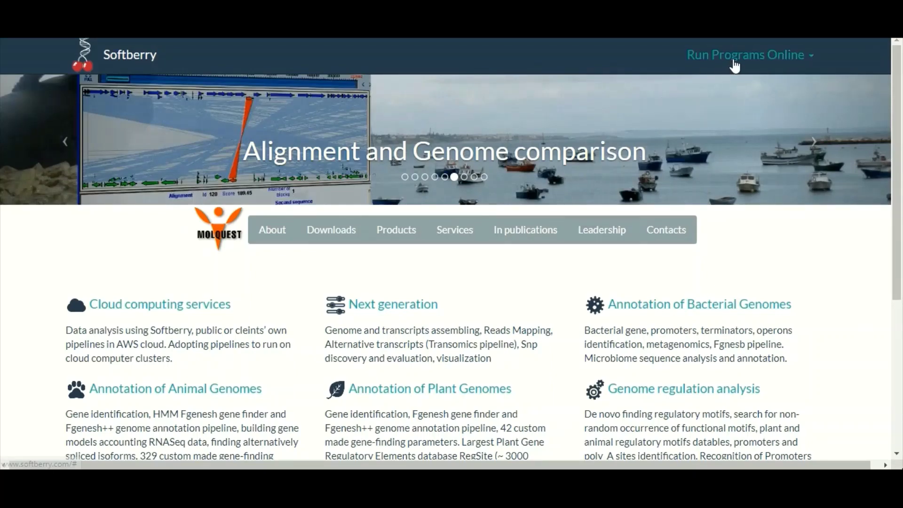
Go to Softberry's Run Programs Online list of gene finding in Eukaryota programs.
left_click(812, 60)
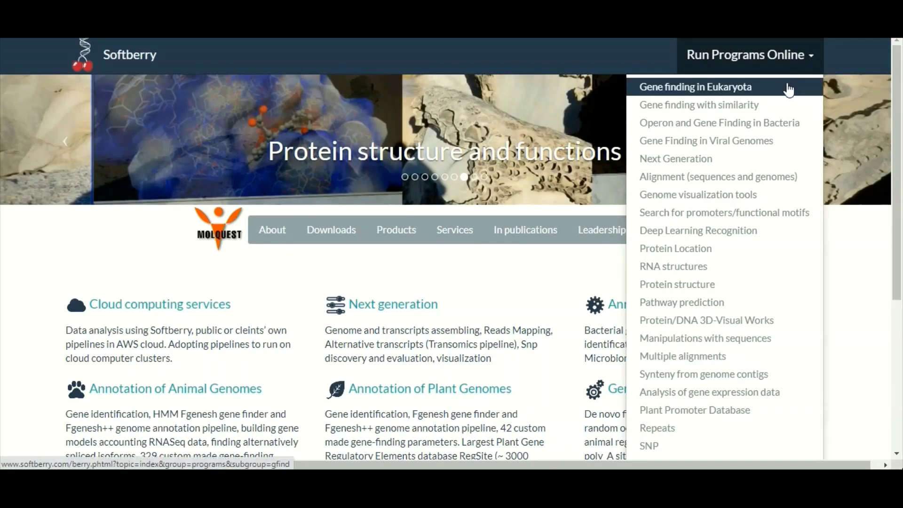
left_click(735, 93)
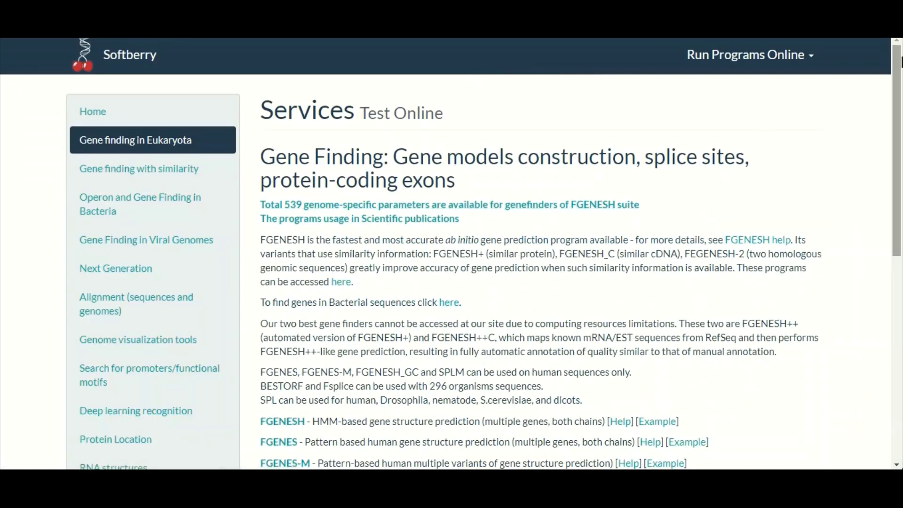
left_click_drag(896, 61, 890, 179)
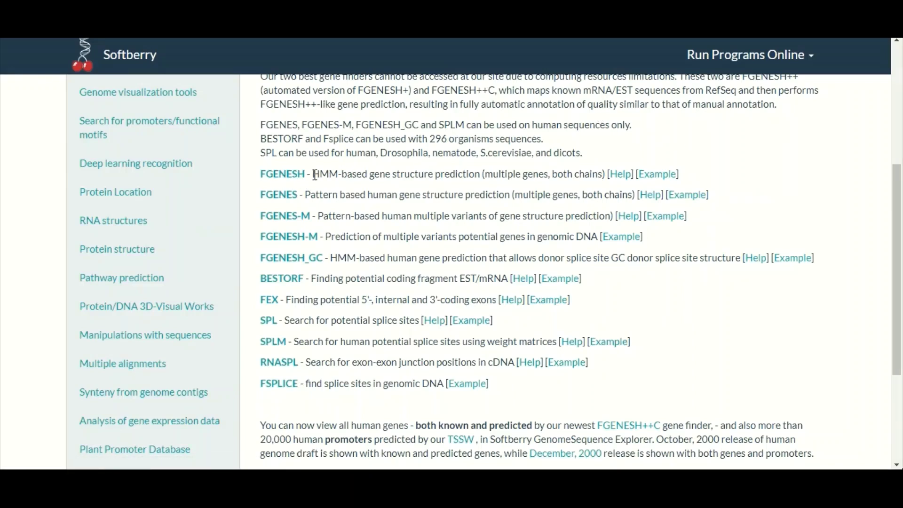
Open the FGENESH gene prediction page and scroll down to its sequence form.
left_click_drag(311, 174, 521, 175)
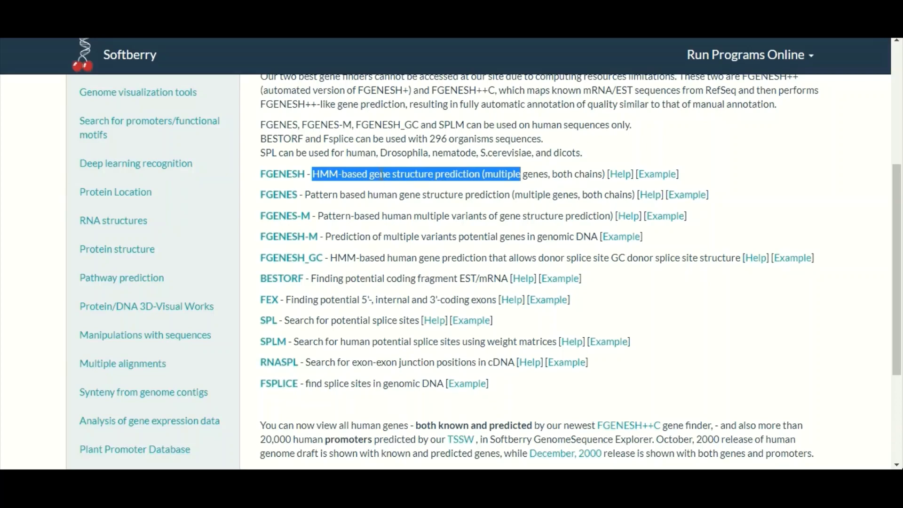
left_click(383, 175)
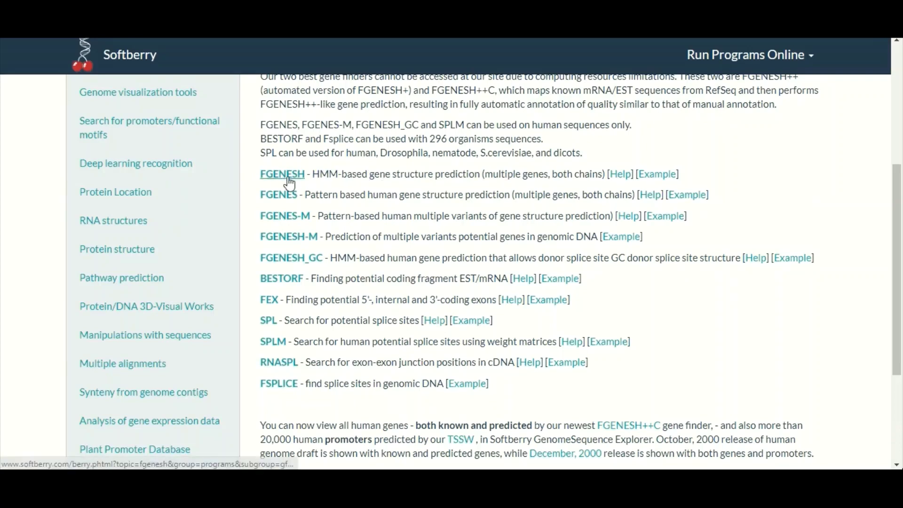
left_click(288, 177)
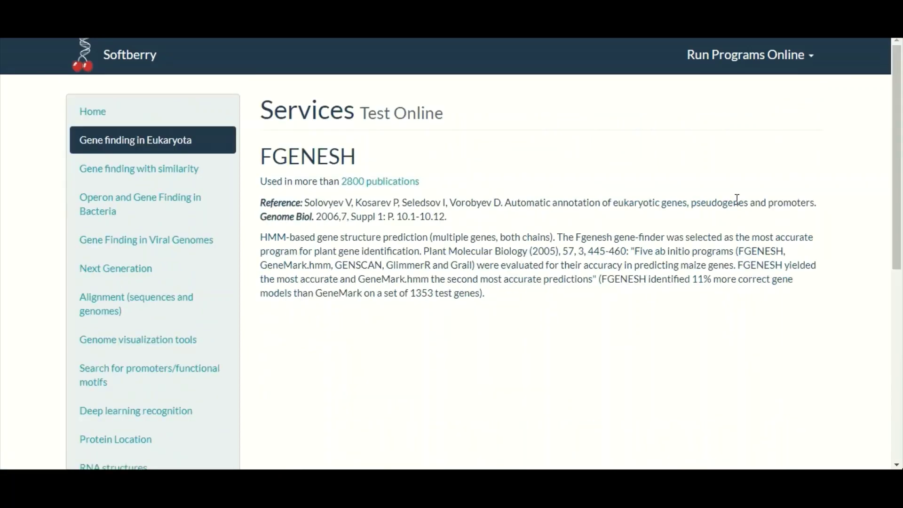
left_click_drag(901, 80, 897, 100)
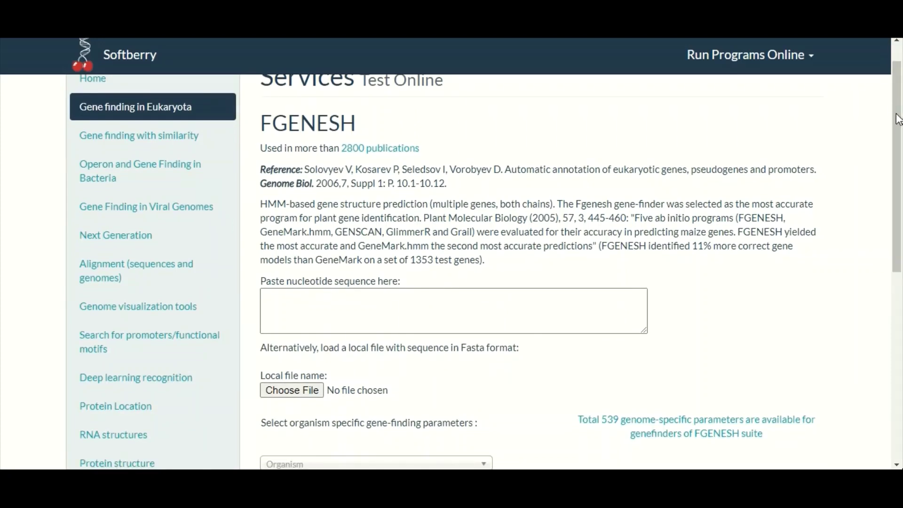
left_click_drag(901, 258, 899, 296)
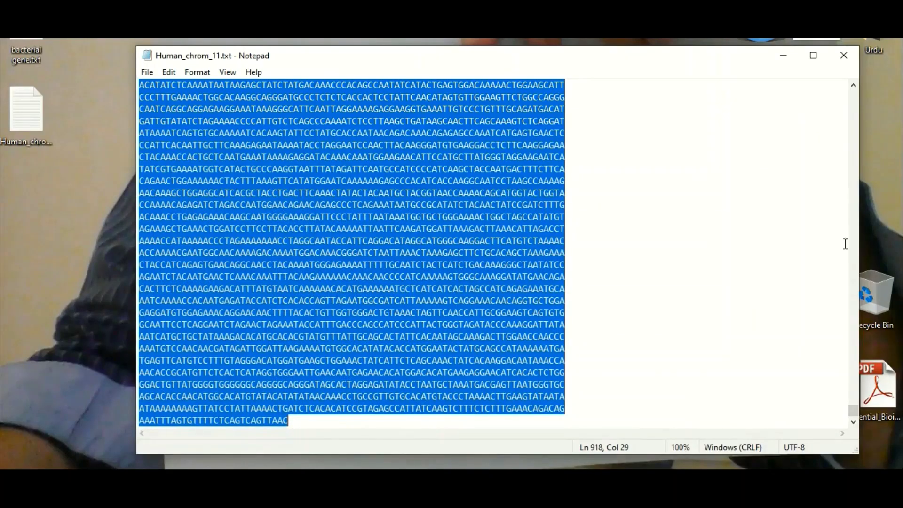
Scroll Human_chrom_11.txt back to the top, then focus FGENESH's nucleotide sequence box.
left_click_drag(854, 405, 823, 75)
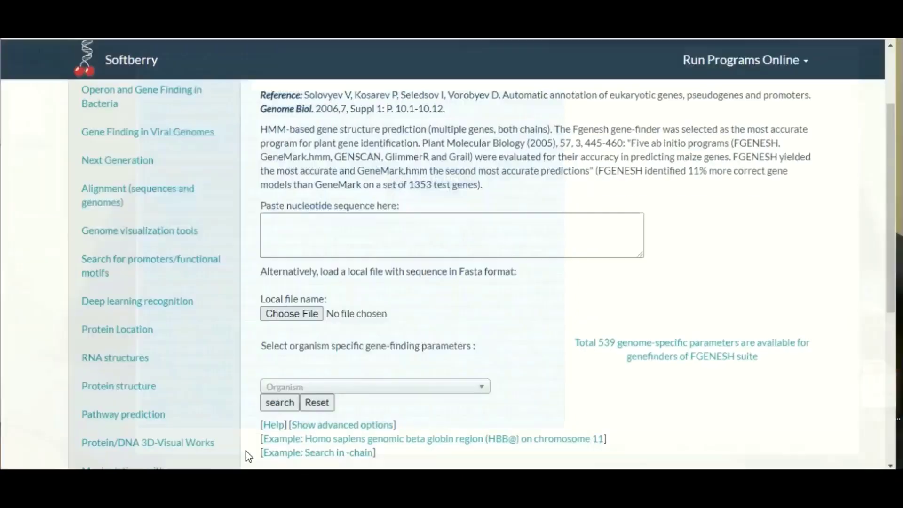
left_click(332, 219)
Paste the copied chromosome 11 sequence into the FGENESH sequence box.
right_click(332, 223)
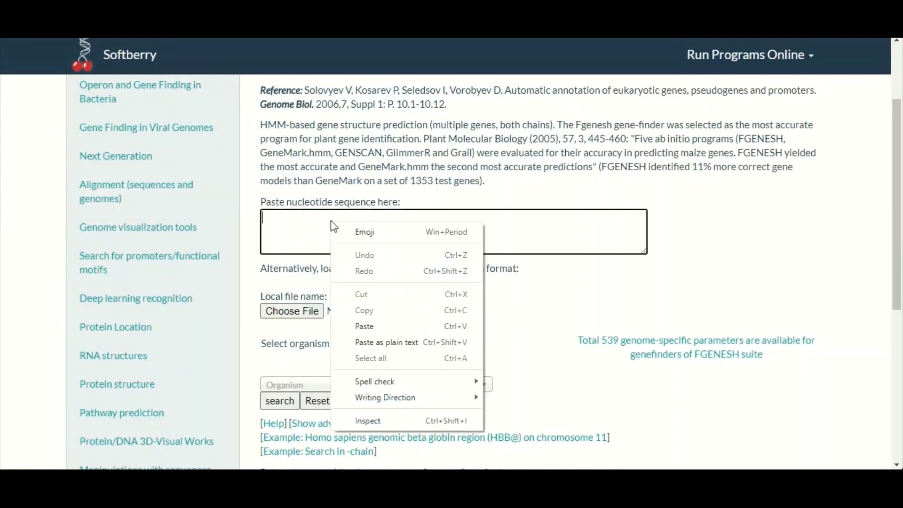
left_click(365, 326)
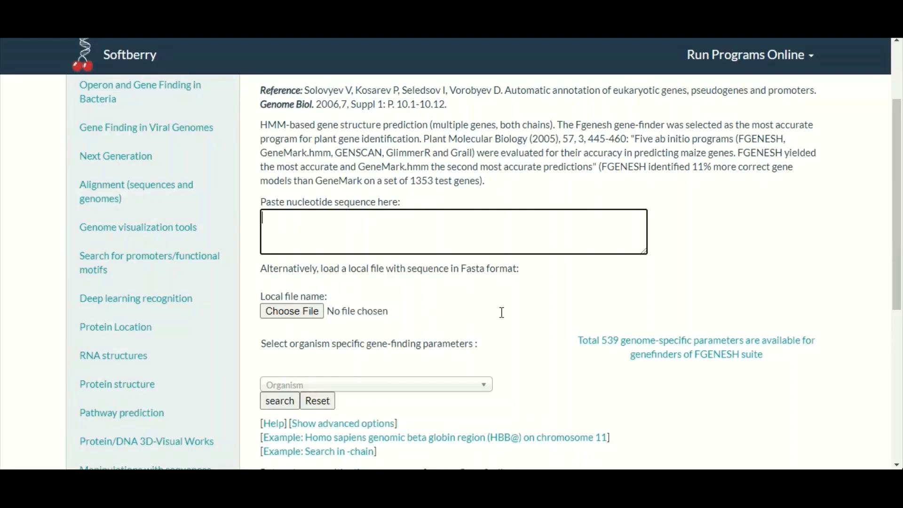
scroll(896, 219, "down", 2)
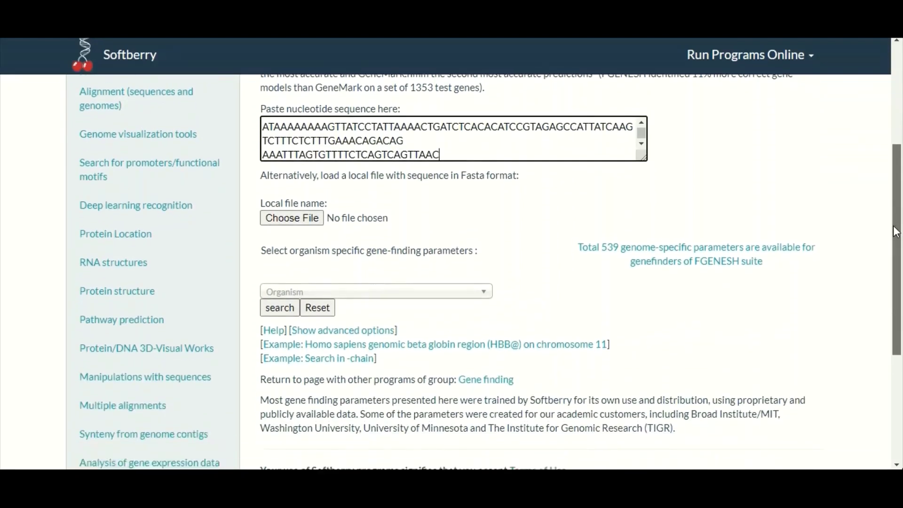
scroll(896, 228, "down", 1)
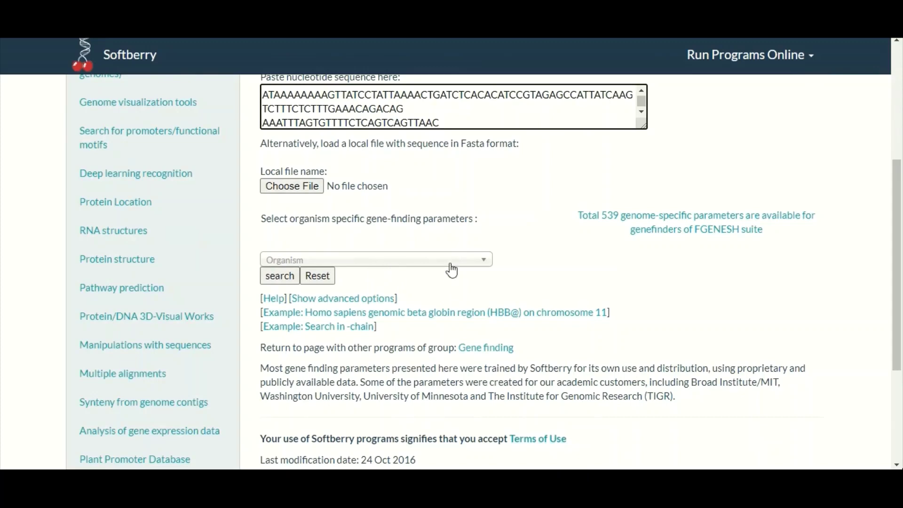
Set the organism to Human (Homo sapiens) by typing 'hum' in the dropdown.
left_click(483, 268)
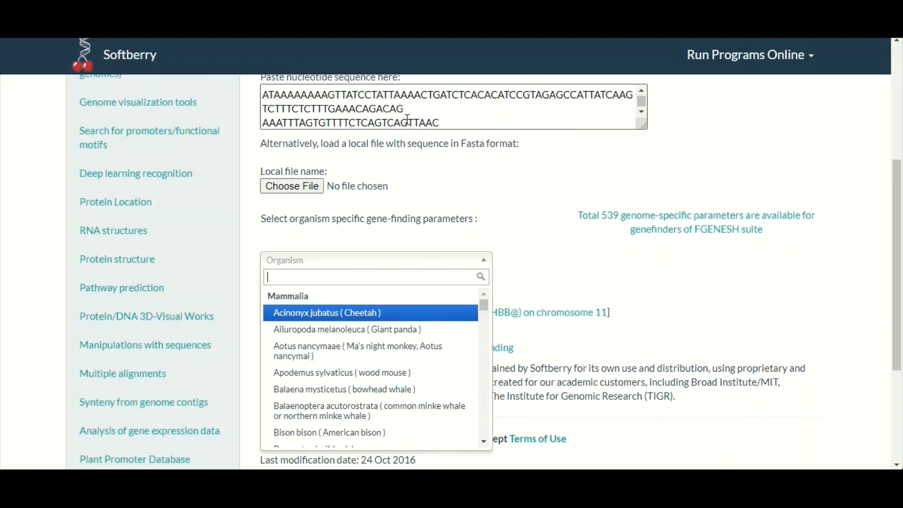
type("hum")
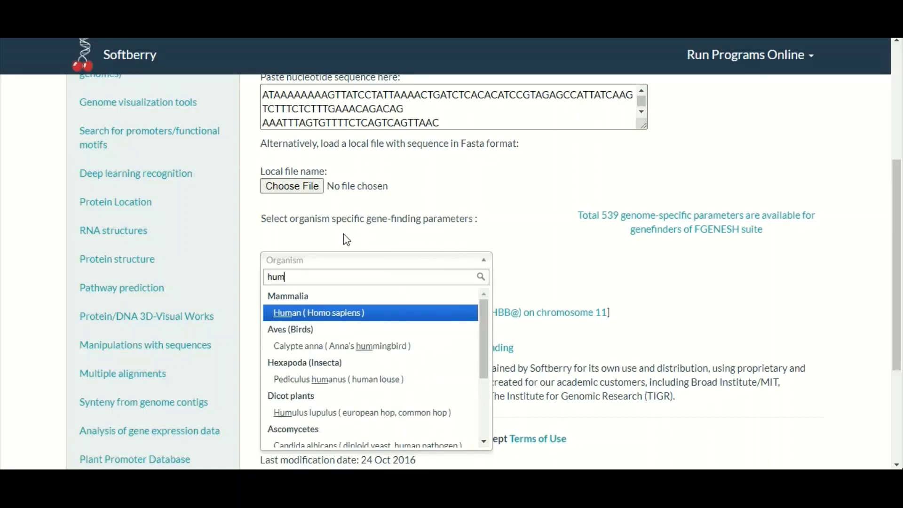
left_click(353, 319)
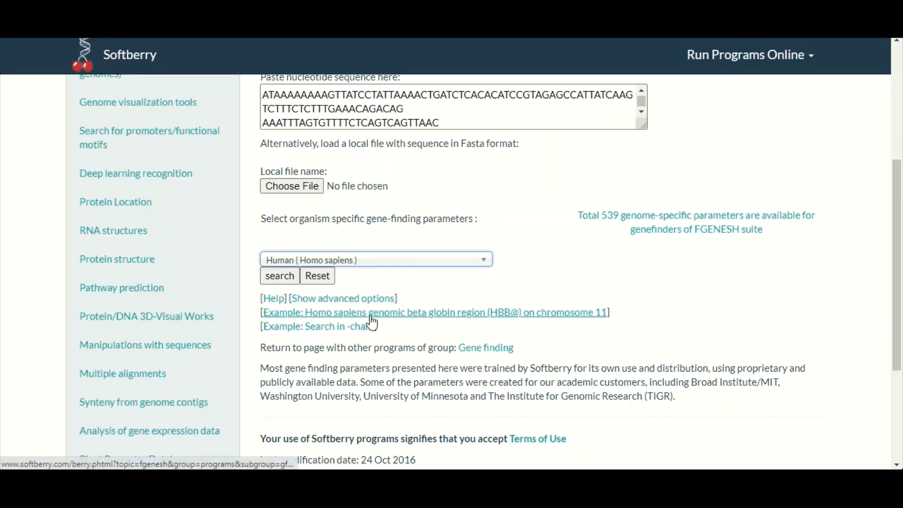
left_click(282, 282)
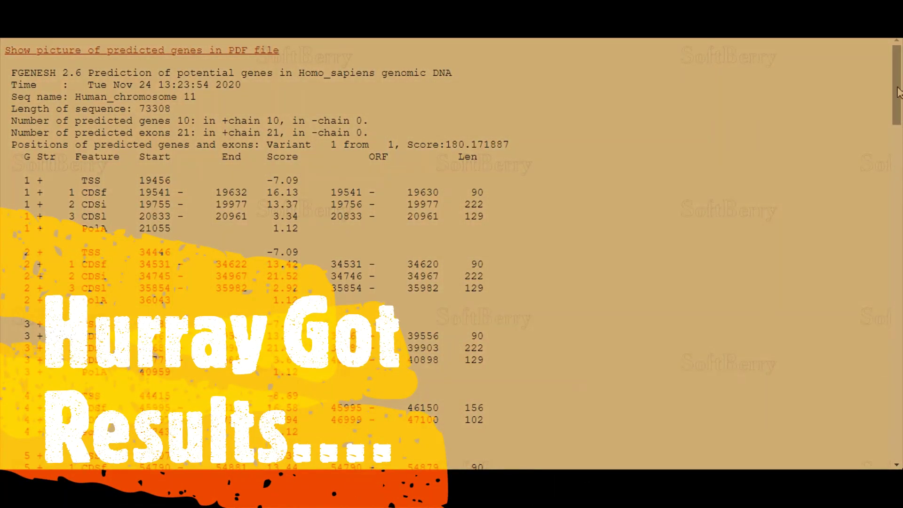
scroll(898, 91, "down", 1)
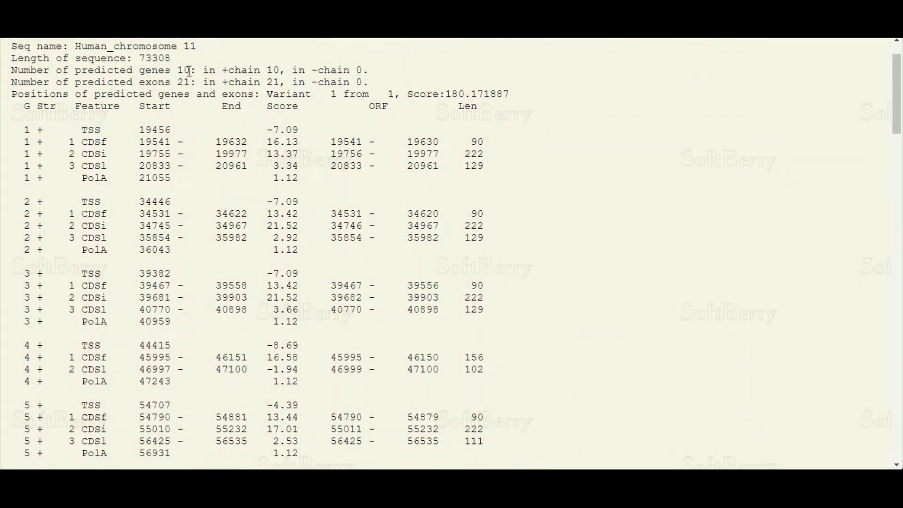
left_click_drag(13, 71, 230, 73)
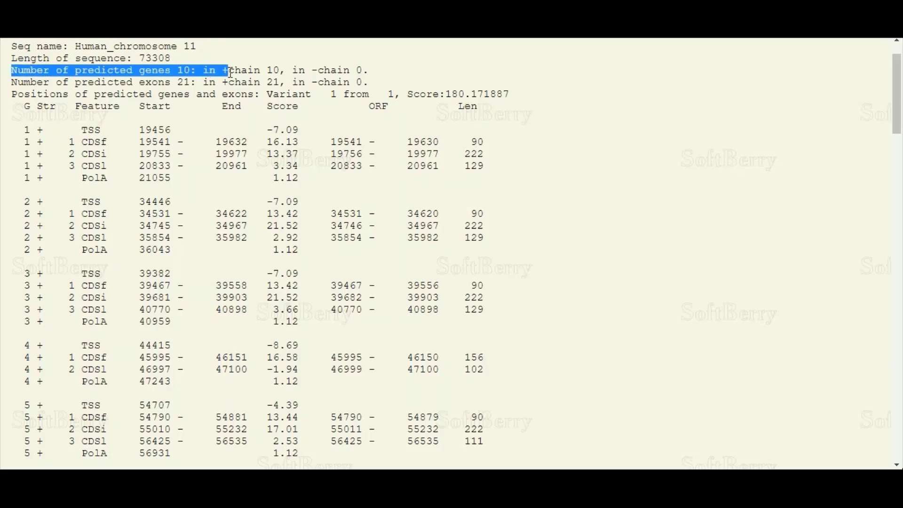
left_click_drag(12, 82, 192, 83)
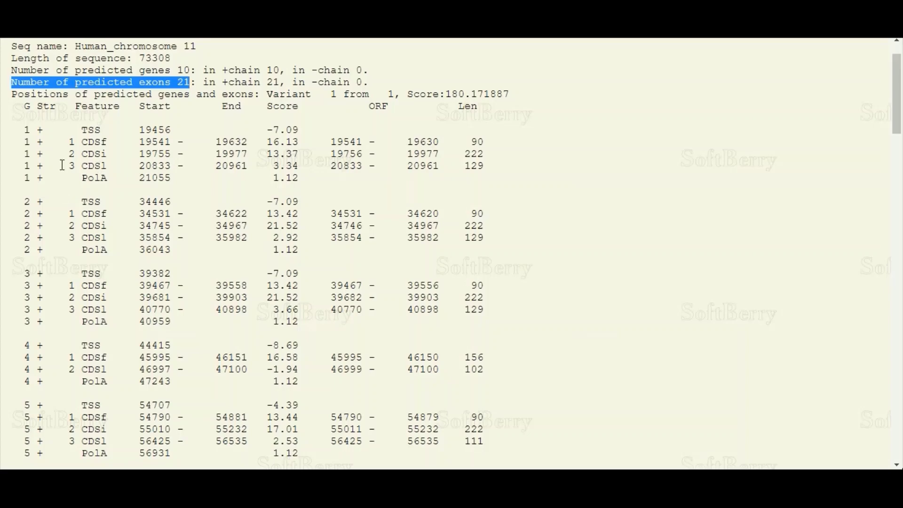
left_click_drag(898, 82, 899, 74)
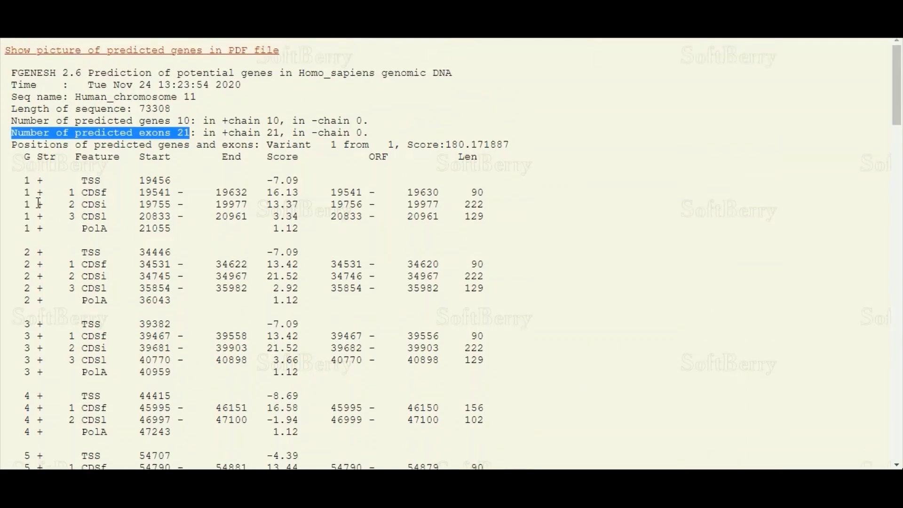
mouse_move(892, 94)
left_mouse_down()
mouse_move(892, 104)
mouse_move(892, 95)
left_mouse_up()
left_click_drag(11, 181, 50, 372)
left_click_drag(897, 85, 897, 171)
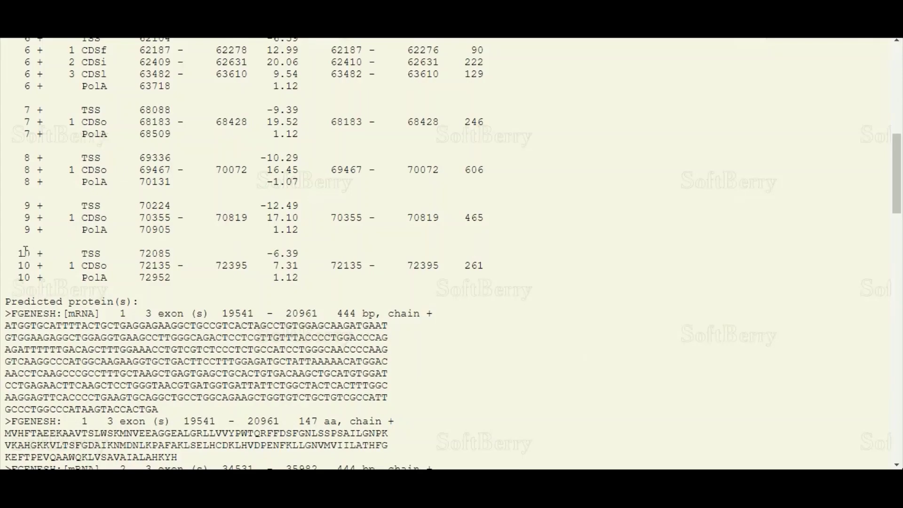
left_click_drag(13, 252, 45, 278)
left_click_drag(897, 175, 898, 84)
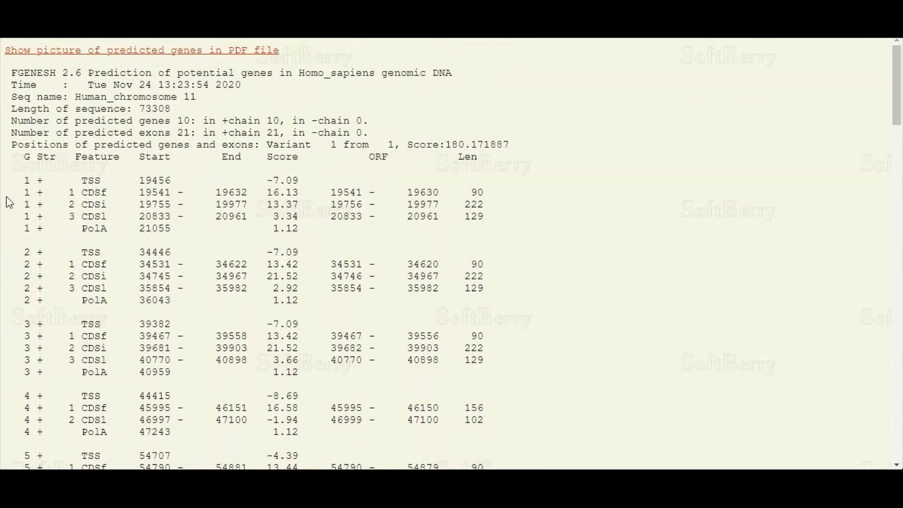
left_click_drag(42, 179, 37, 180)
left_click(52, 180)
left_click_drag(80, 181, 104, 180)
left_click_drag(82, 192, 101, 193)
left_click(98, 214)
left_click_drag(83, 192, 100, 217)
left_click_drag(82, 229, 108, 231)
left_click(108, 231)
left_click_drag(83, 254, 102, 253)
left_click(102, 253)
double_click(85, 300)
left_click(106, 302)
left_click_drag(896, 106, 895, 187)
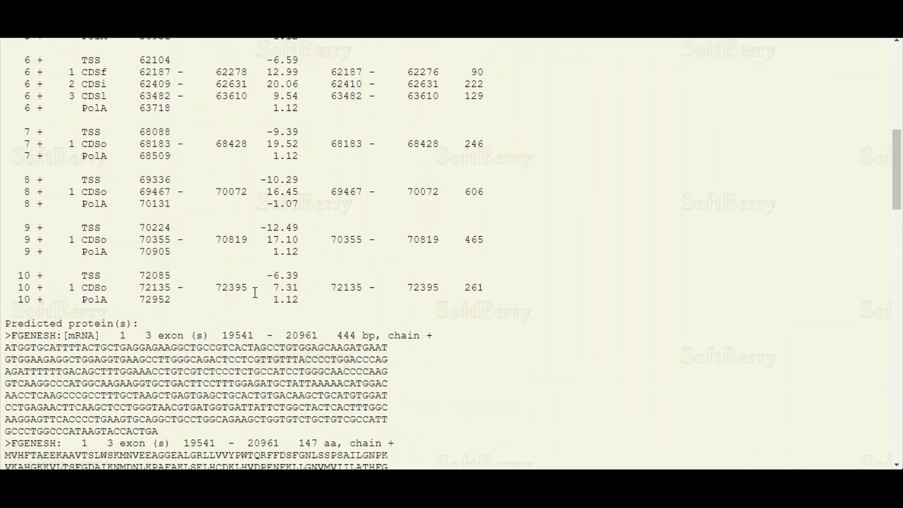
left_click_drag(79, 286, 107, 284)
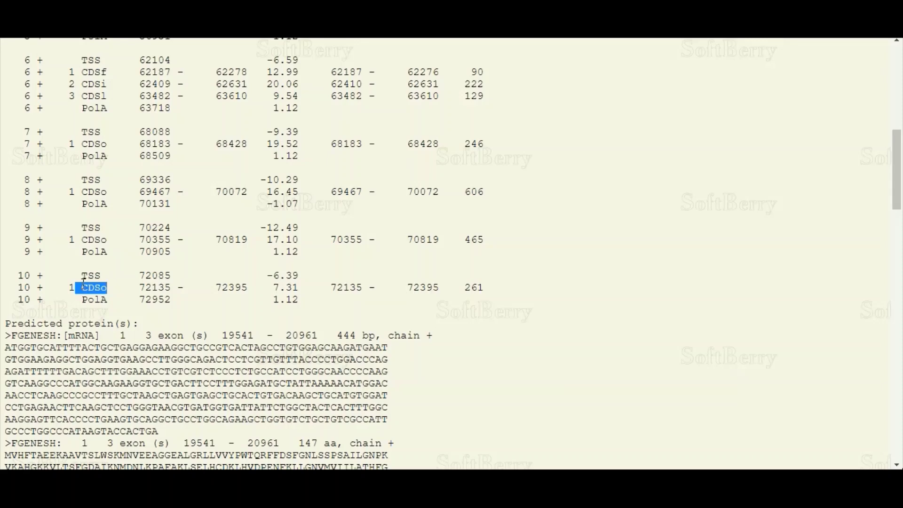
left_click_drag(897, 174, 897, 87)
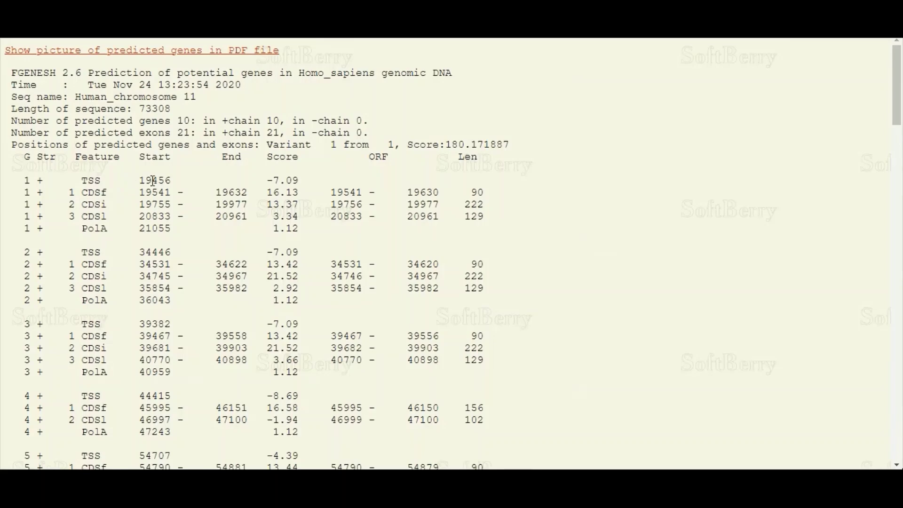
left_click_drag(139, 180, 175, 180)
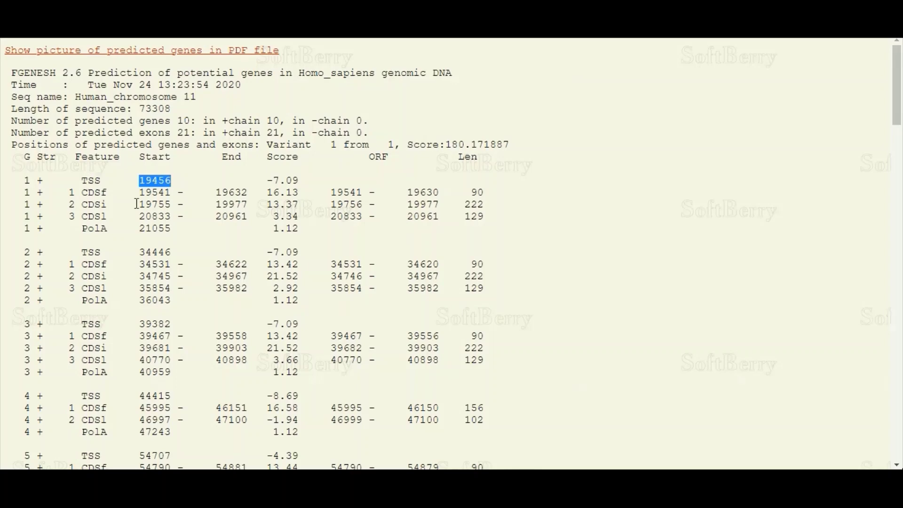
left_click_drag(139, 192, 175, 190)
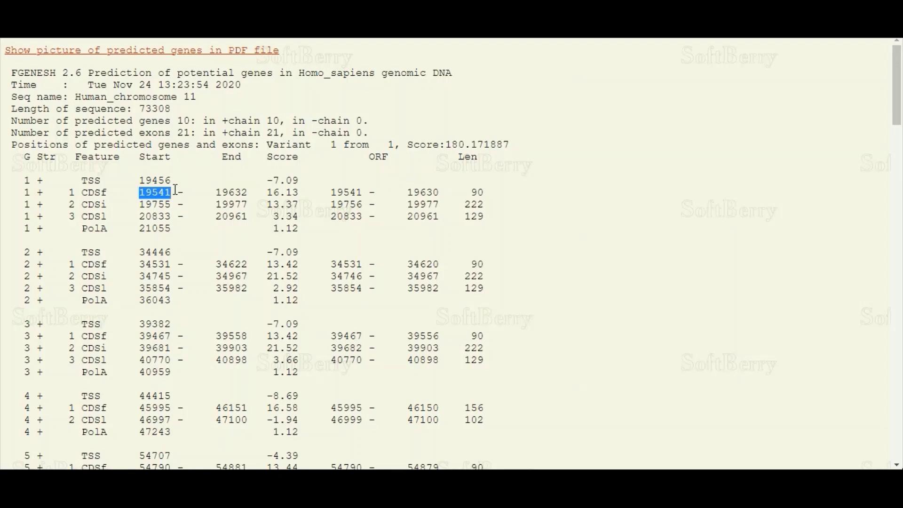
left_click_drag(209, 192, 247, 189)
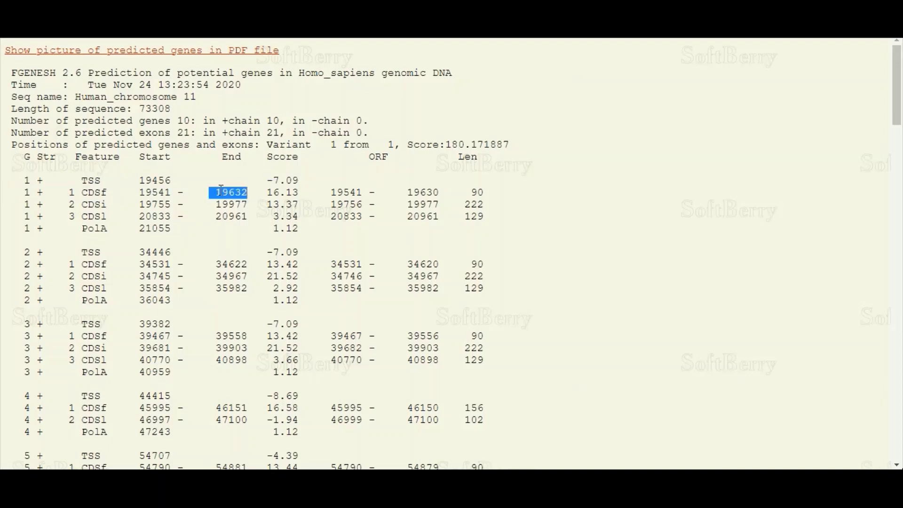
left_click_drag(139, 205, 248, 206)
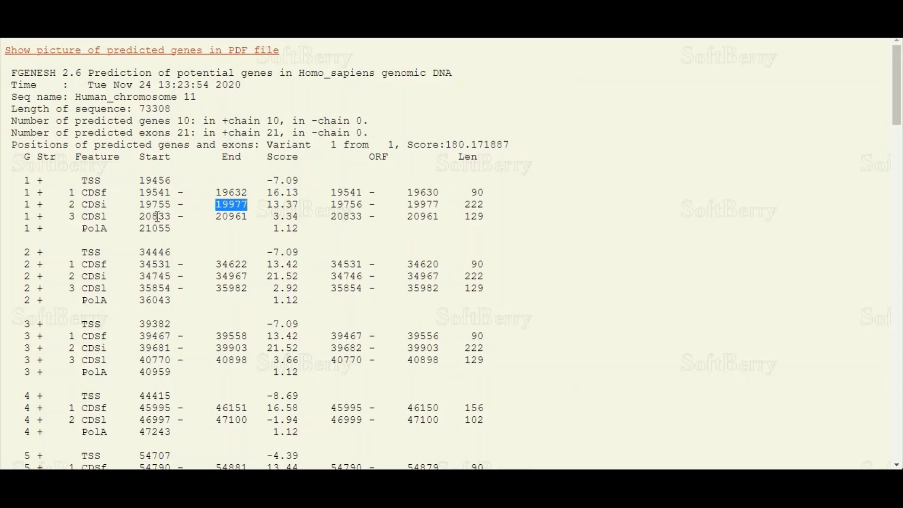
left_click_drag(138, 229, 169, 232)
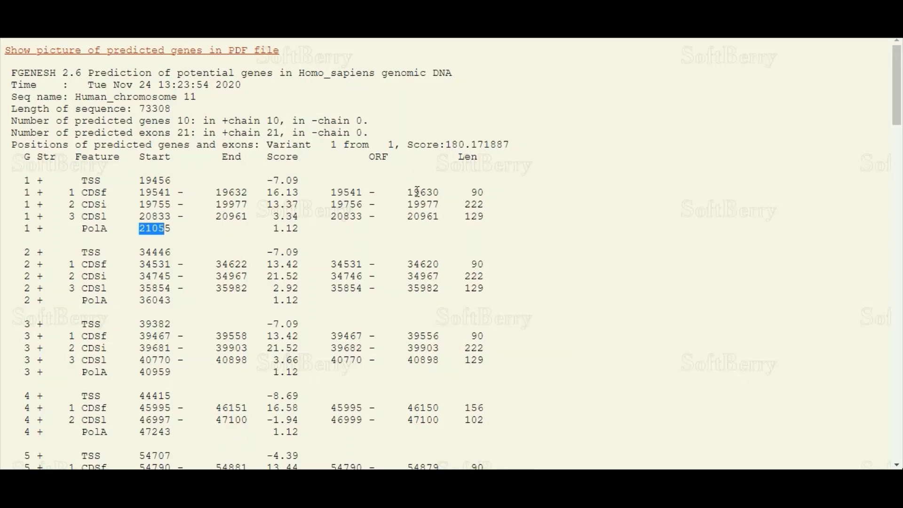
left_click_drag(331, 192, 337, 192)
left_click_drag(368, 157, 393, 159)
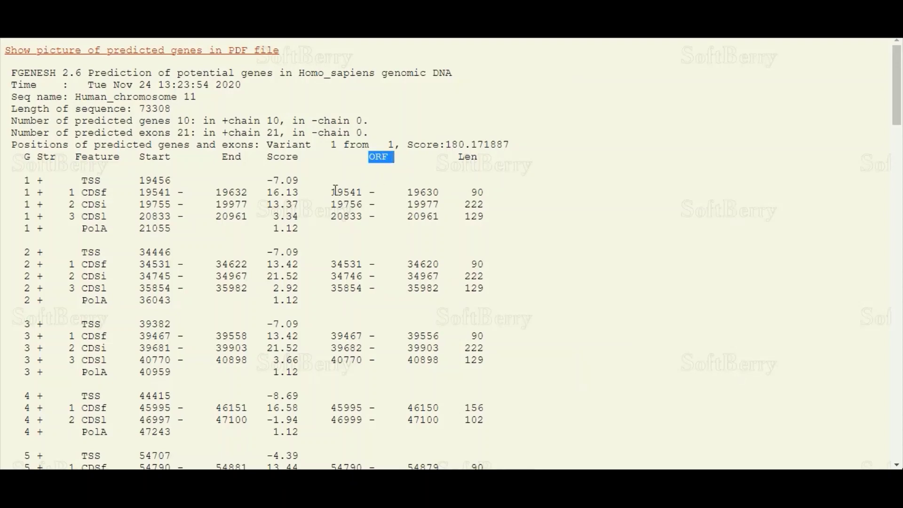
left_click_drag(333, 193, 441, 193)
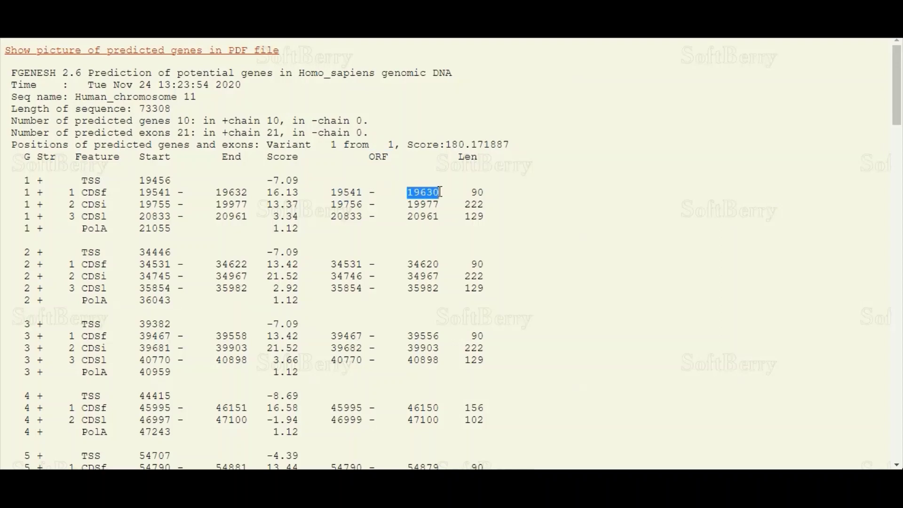
left_click(478, 190)
scroll(477, 189, "down", 1)
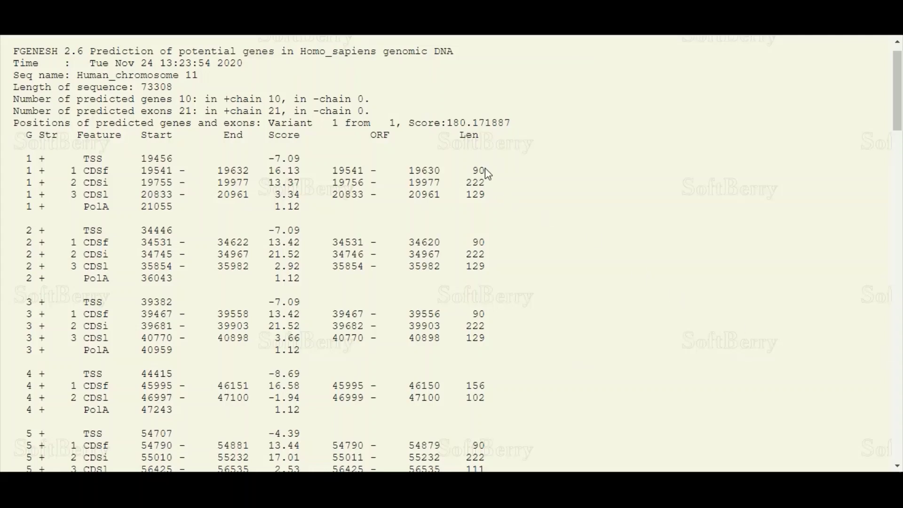
Highlight the exon lengths 222 and 129 in the coordinate table.
left_click_drag(485, 183, 467, 183)
left_click(488, 196)
left_click_drag(488, 195, 465, 195)
left_click(465, 194)
Review gene 1's predicted mRNA and protein, then scroll through genes 7 to 9.
left_click_drag(898, 72, 898, 181)
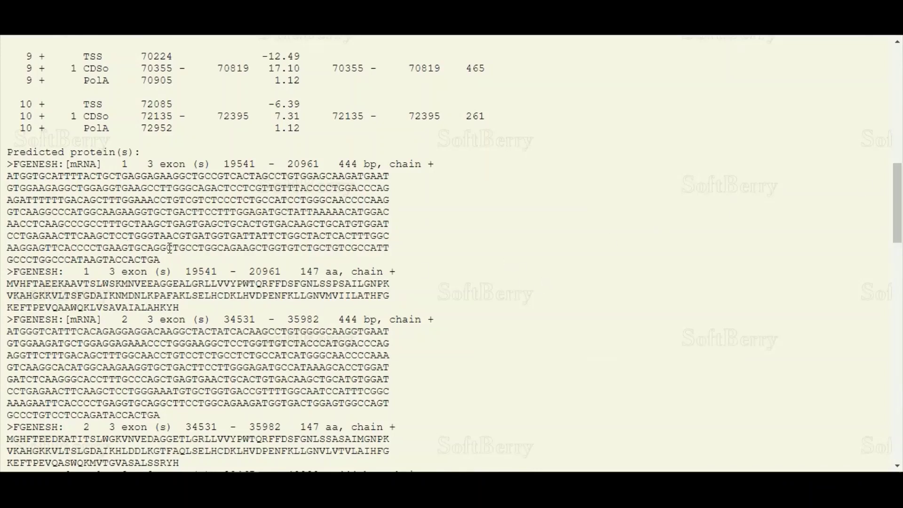
left_click_drag(160, 257, 1, 181)
left_click(2, 184)
left_click_drag(7, 282, 183, 309)
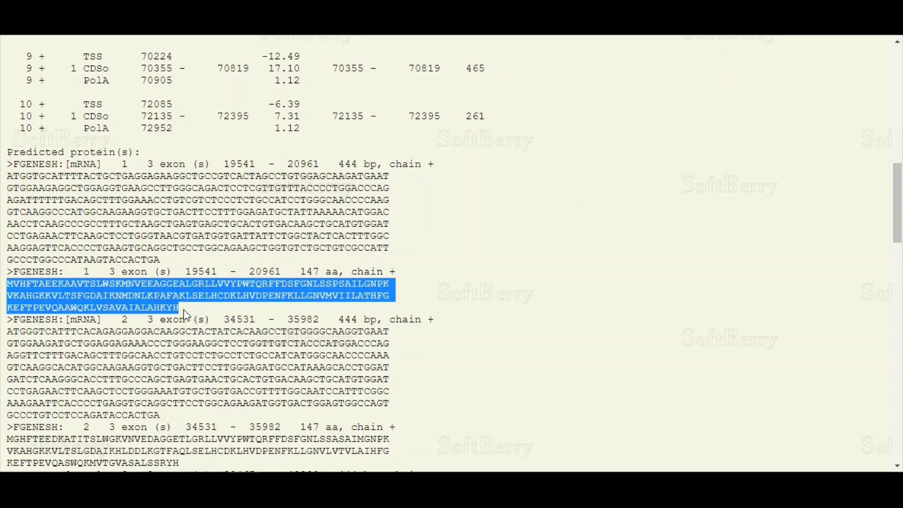
left_click(184, 309)
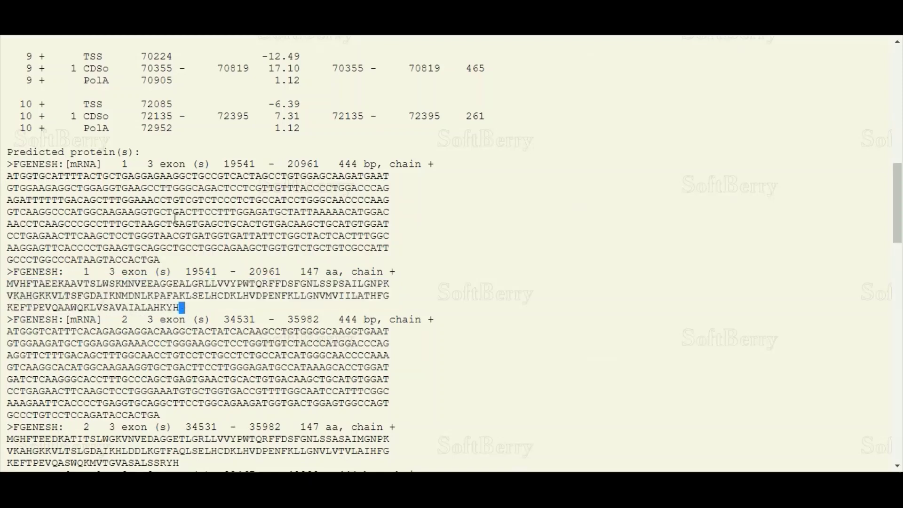
left_click_drag(896, 174, 901, 304)
left_click_drag(898, 338, 867, 55)
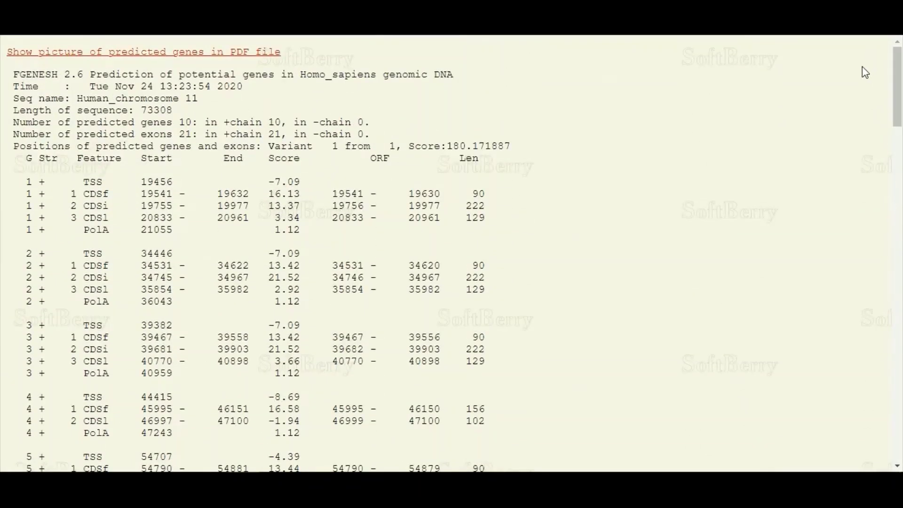